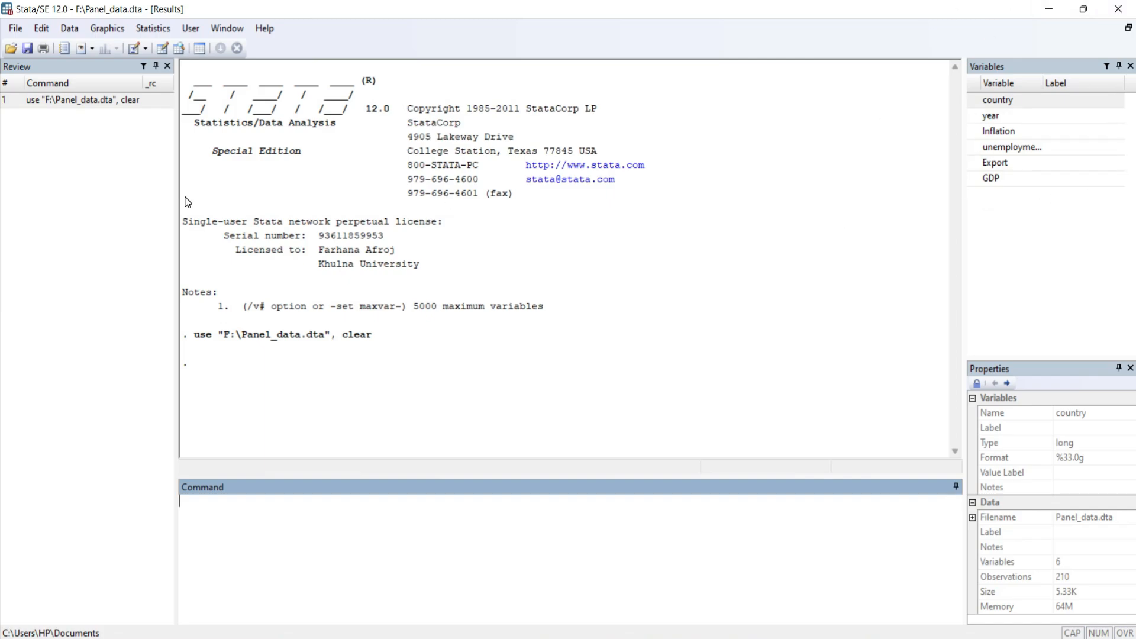
Start declaring the dataset as panel data and set country as the panel ID variable.
{"action": "left_click", "coordinate": [142, 29]}
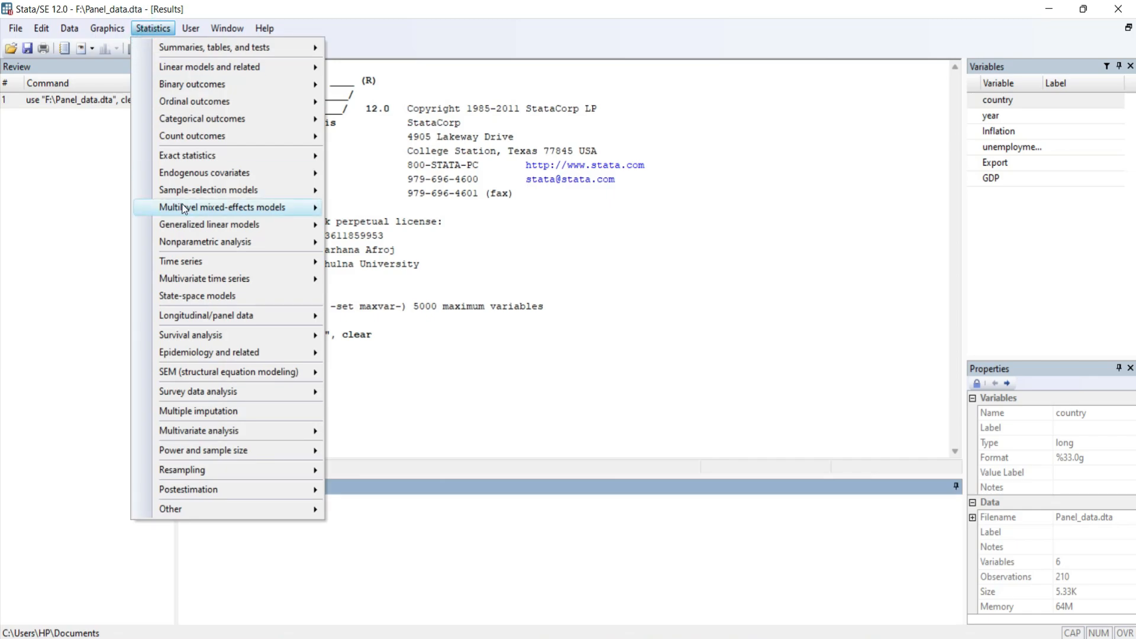
{"action": "mouse_move", "coordinate": [213, 320]}
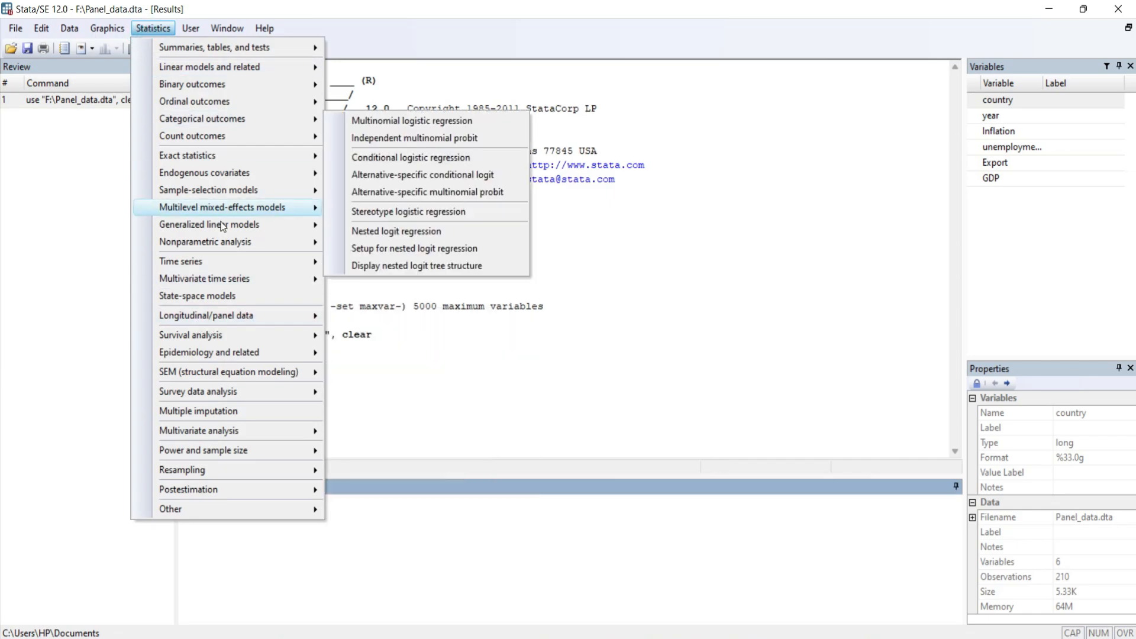
{"action": "mouse_move", "coordinate": [284, 318]}
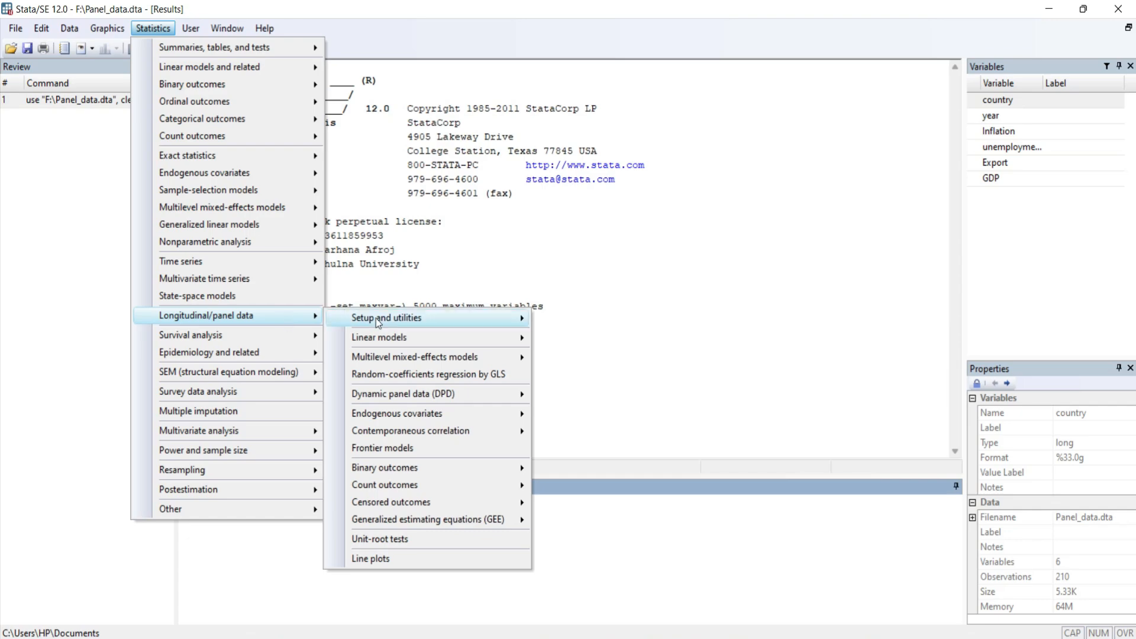
{"action": "mouse_move", "coordinate": [400, 324]}
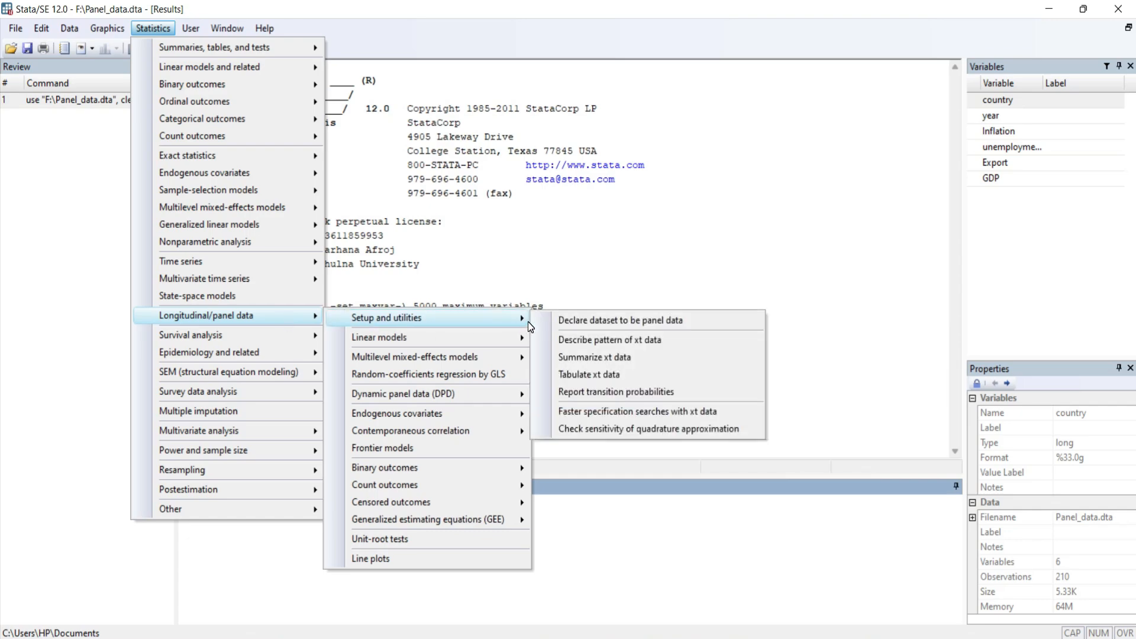
{"action": "left_click", "coordinate": [609, 318]}
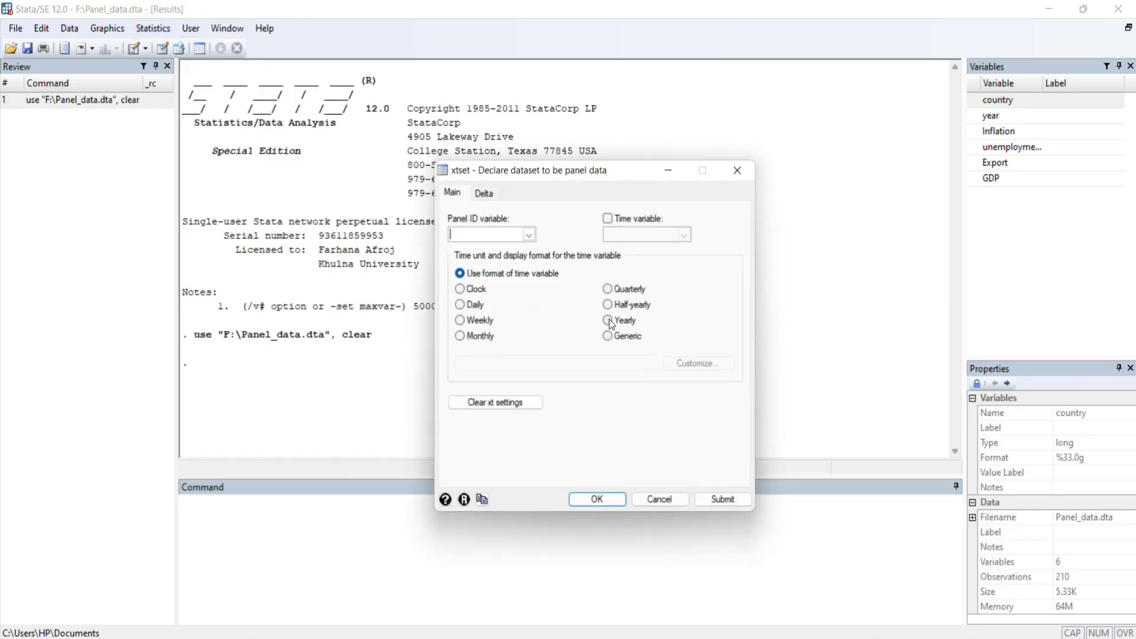
{"action": "left_click", "coordinate": [529, 236]}
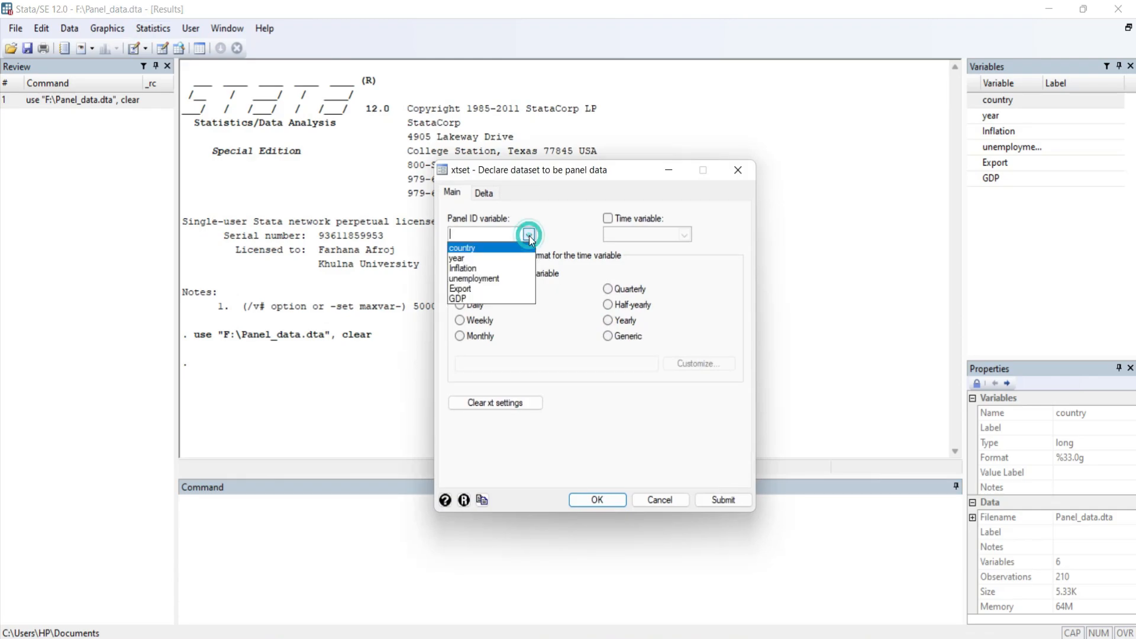
{"action": "left_click", "coordinate": [467, 248]}
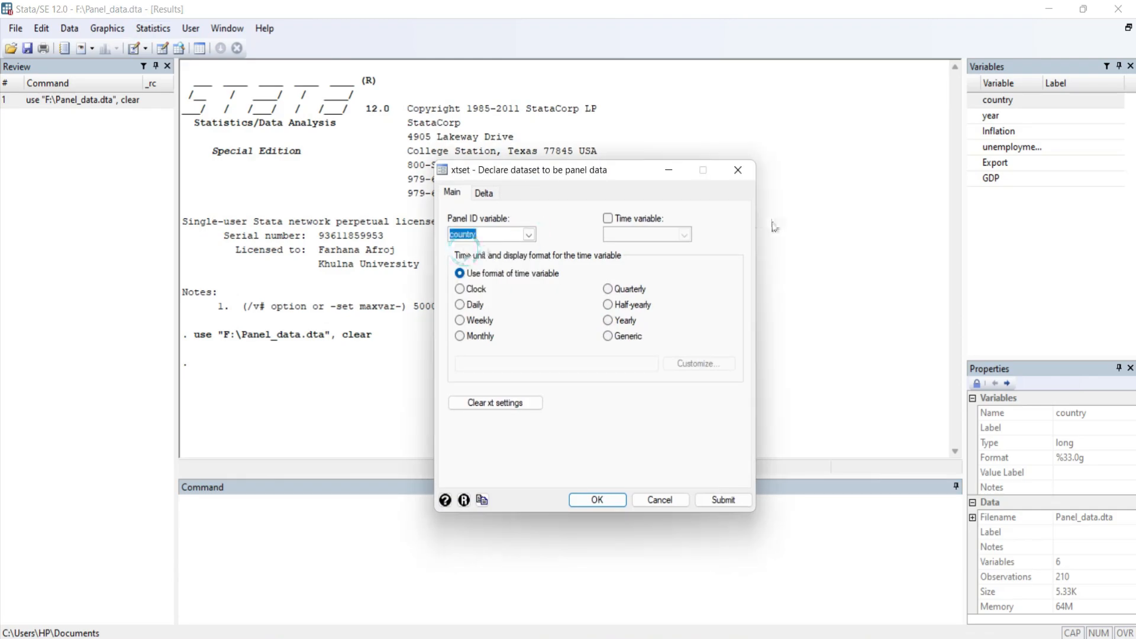
Enable the time variable, set it to year with a yearly time unit, and apply the panel declaration.
{"action": "left_click", "coordinate": [607, 218]}
{"action": "left_click", "coordinate": [684, 234]}
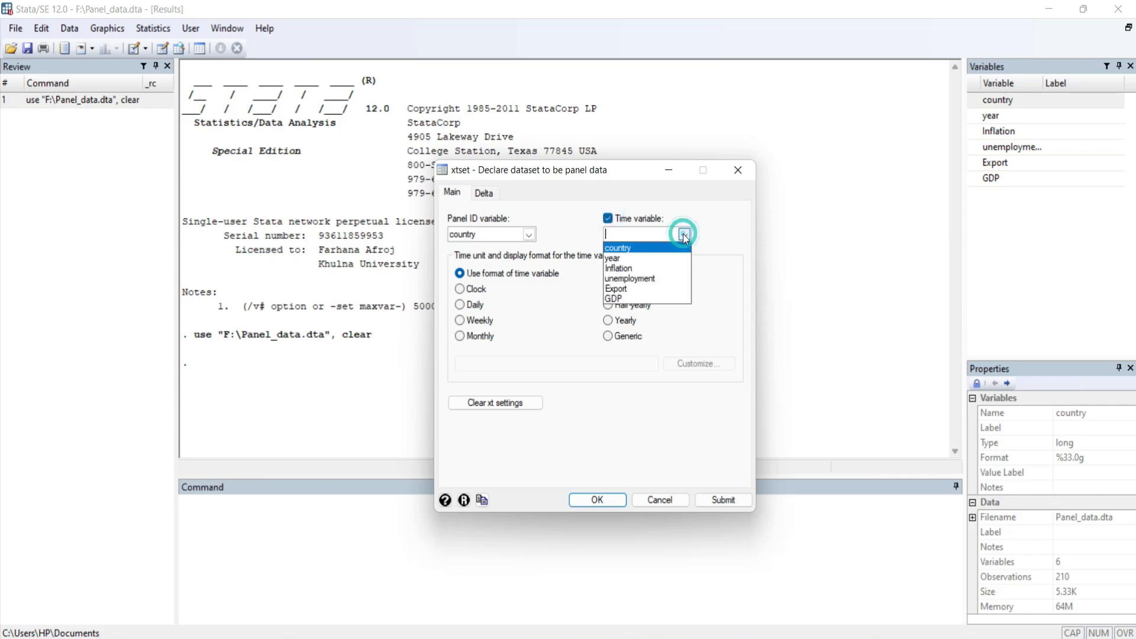
{"action": "left_click", "coordinate": [625, 256]}
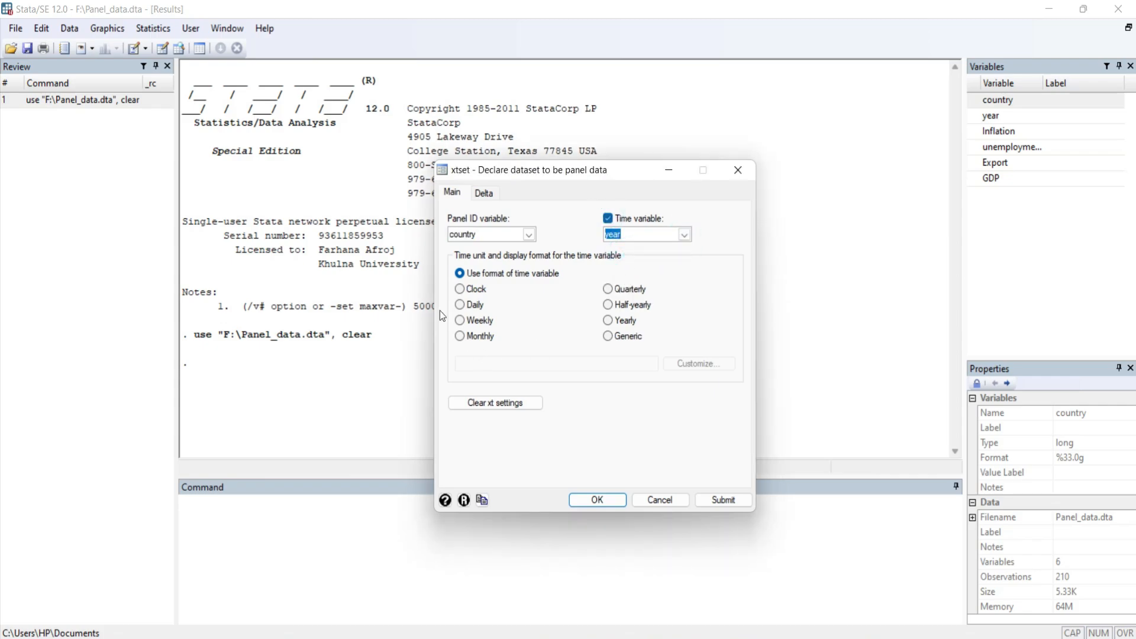
{"action": "left_click", "coordinate": [607, 320]}
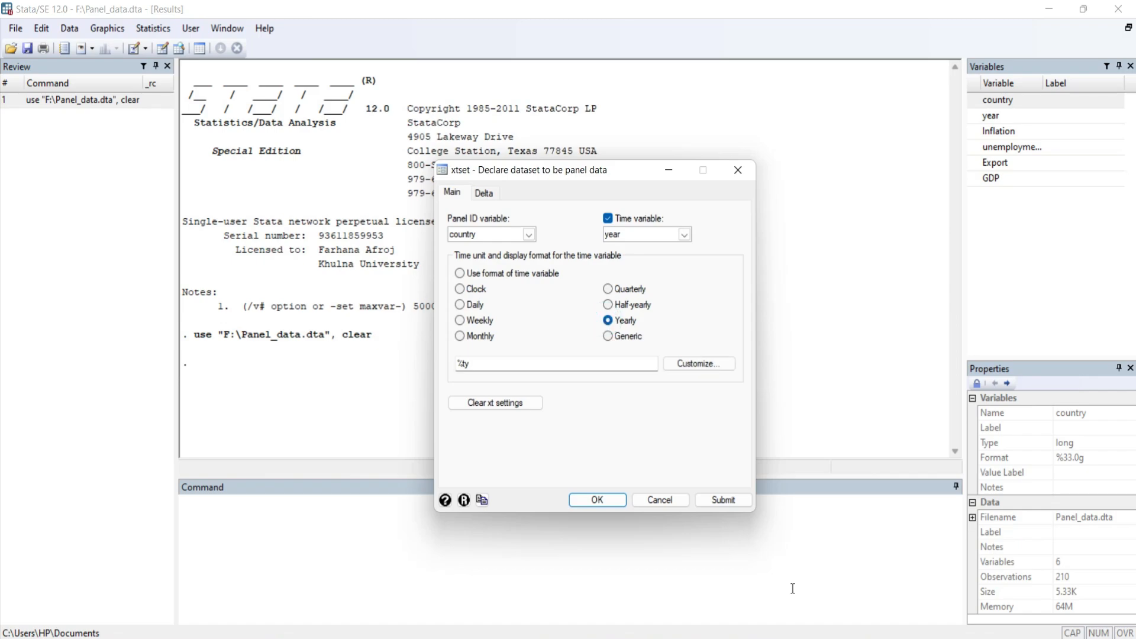
{"action": "left_click", "coordinate": [598, 500]}
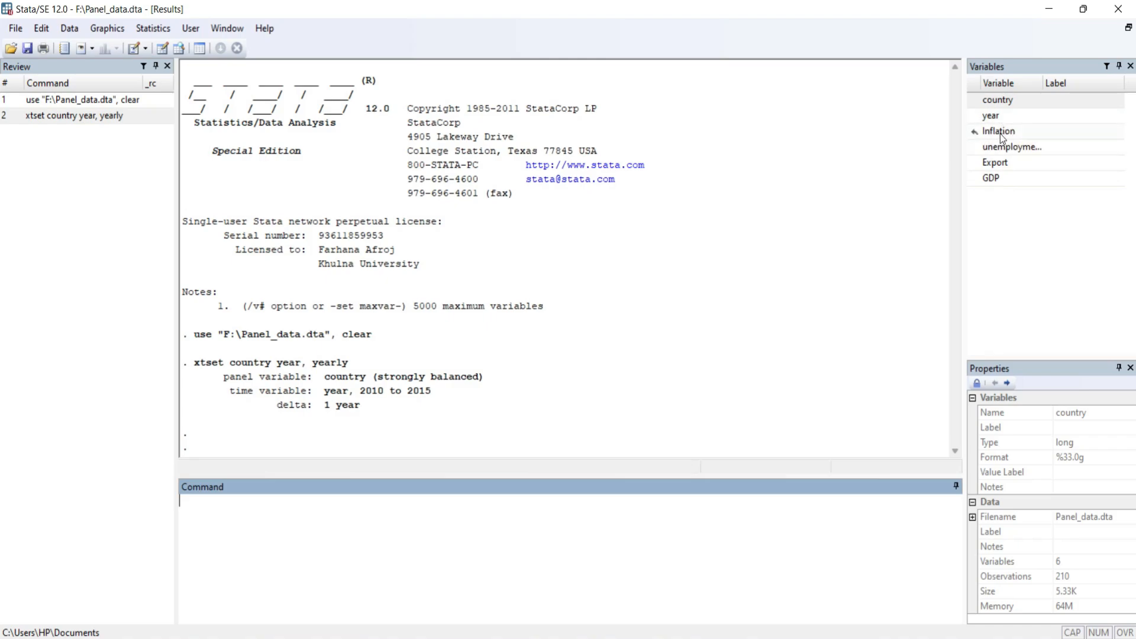
Generate the first lag of Inflation with gen inflation1=l1.Inflation and check the new column in the Data Editor.
{"action": "left_click", "coordinate": [303, 514]}
{"action": "type", "text": "gen"}
{"action": "type", "text": "inflation1"}
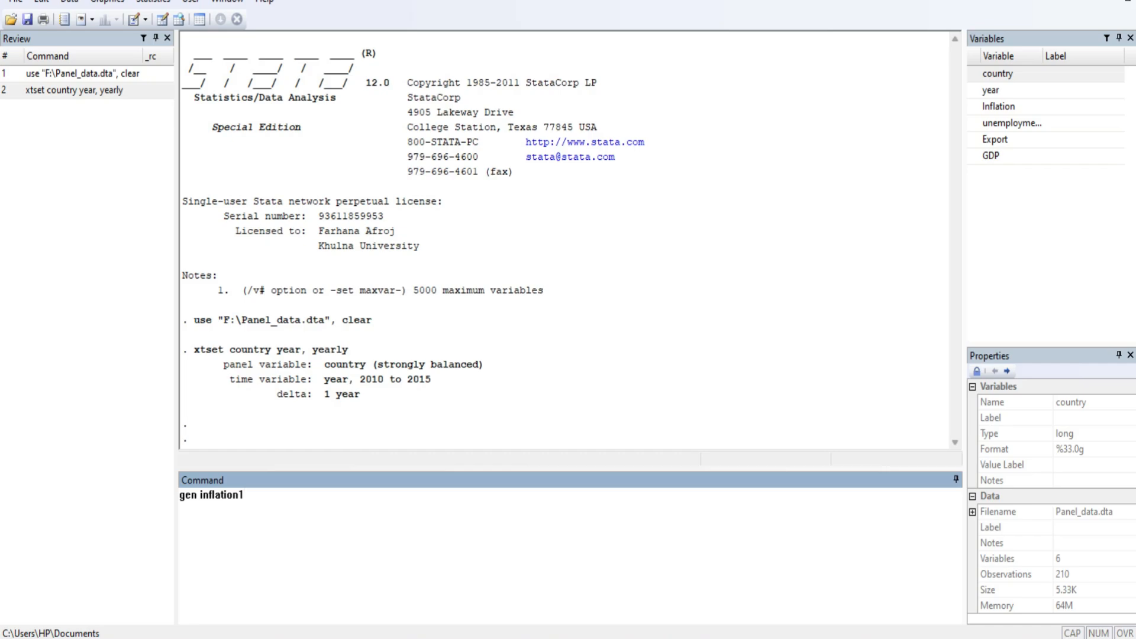
{"action": "type", "text": "=l1."}
{"action": "type", "text": "Inflation"}
{"action": "key", "text": "Return"}
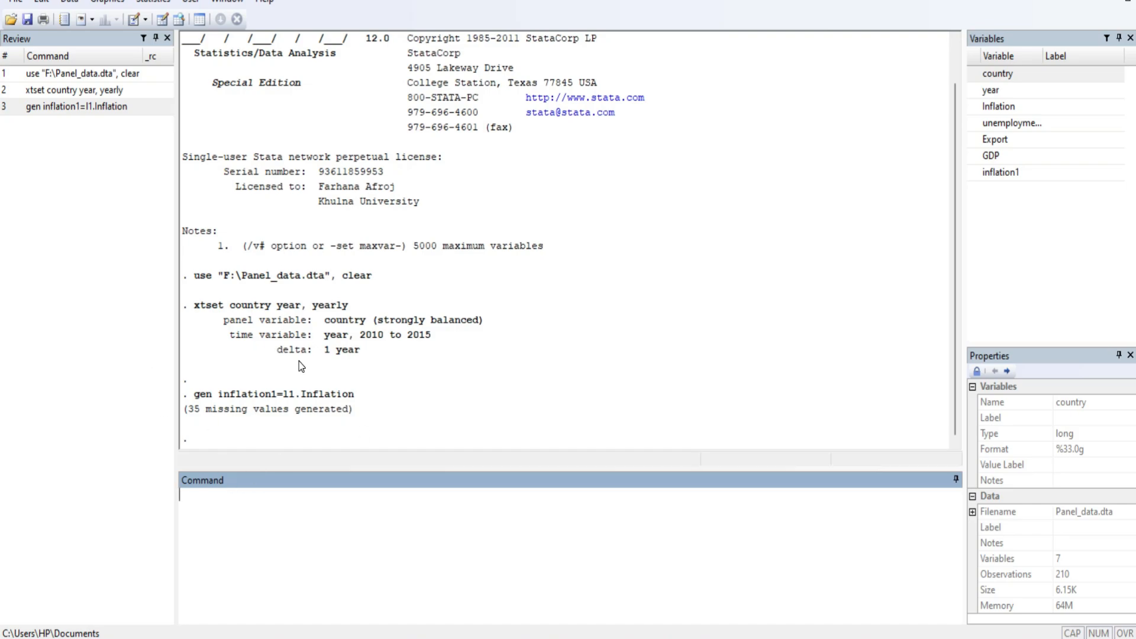
{"action": "left_click", "coordinate": [163, 19]}
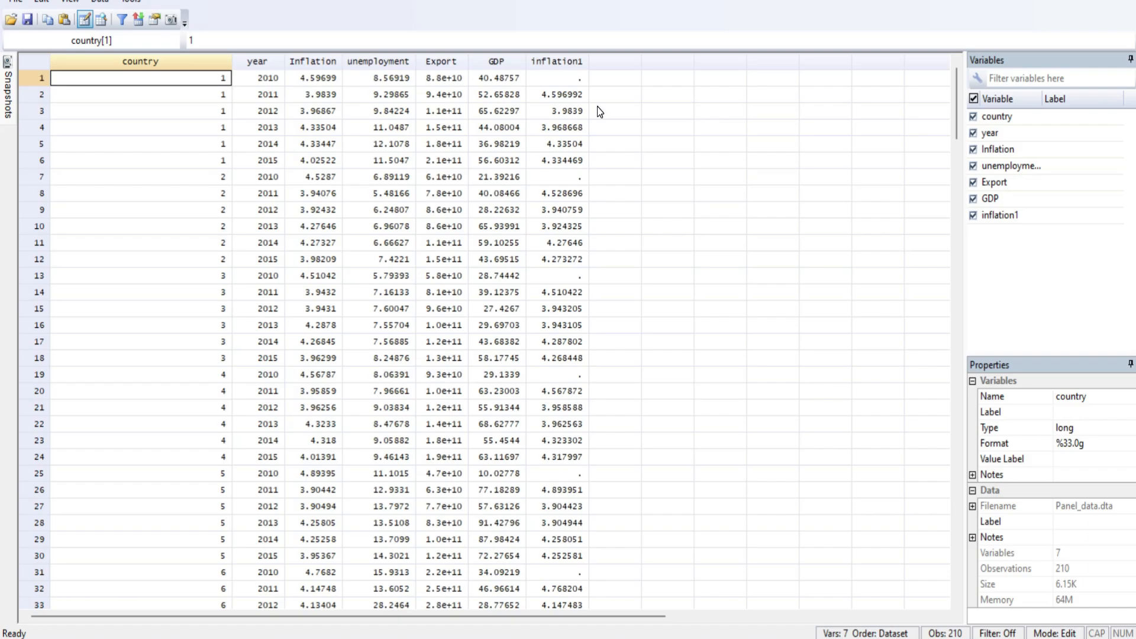
{"action": "key", "text": "alt+Tab"}
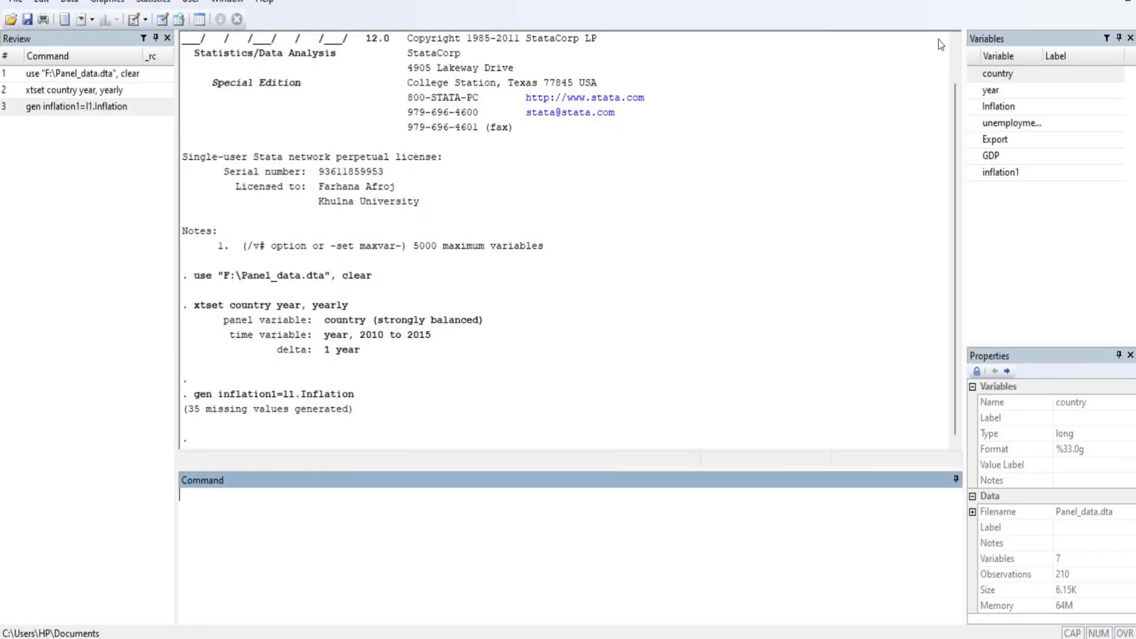
Reuse the lag command as gen inflation2=l2.Inflation to create the second lag, and check the new column in the Data Editor.
{"action": "left_click", "coordinate": [89, 107]}
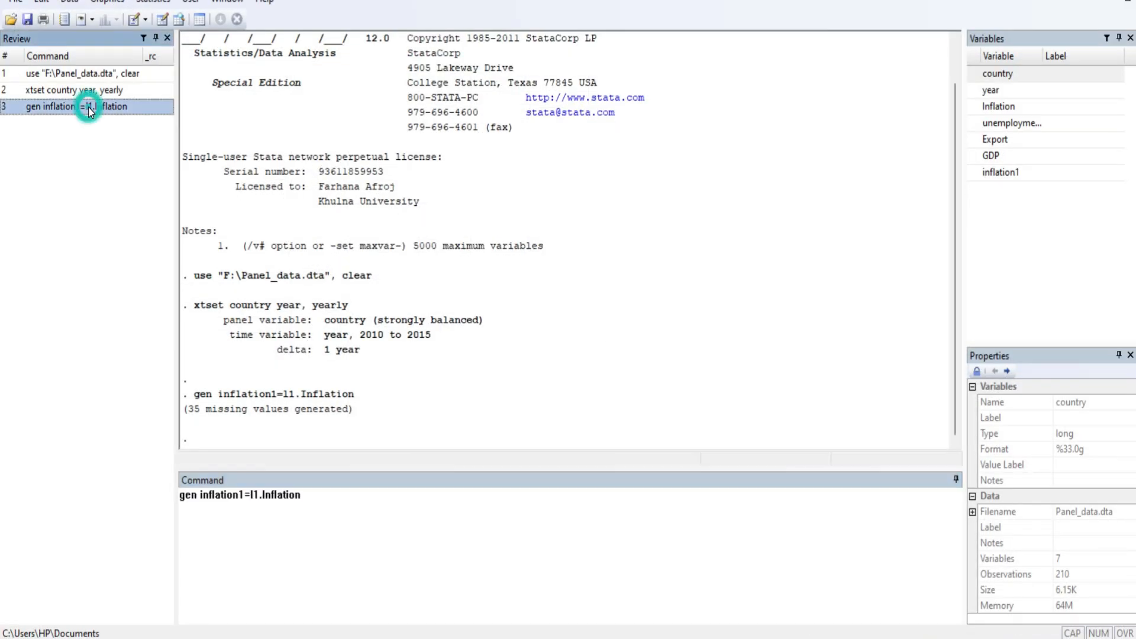
{"action": "left_click", "coordinate": [244, 495]}
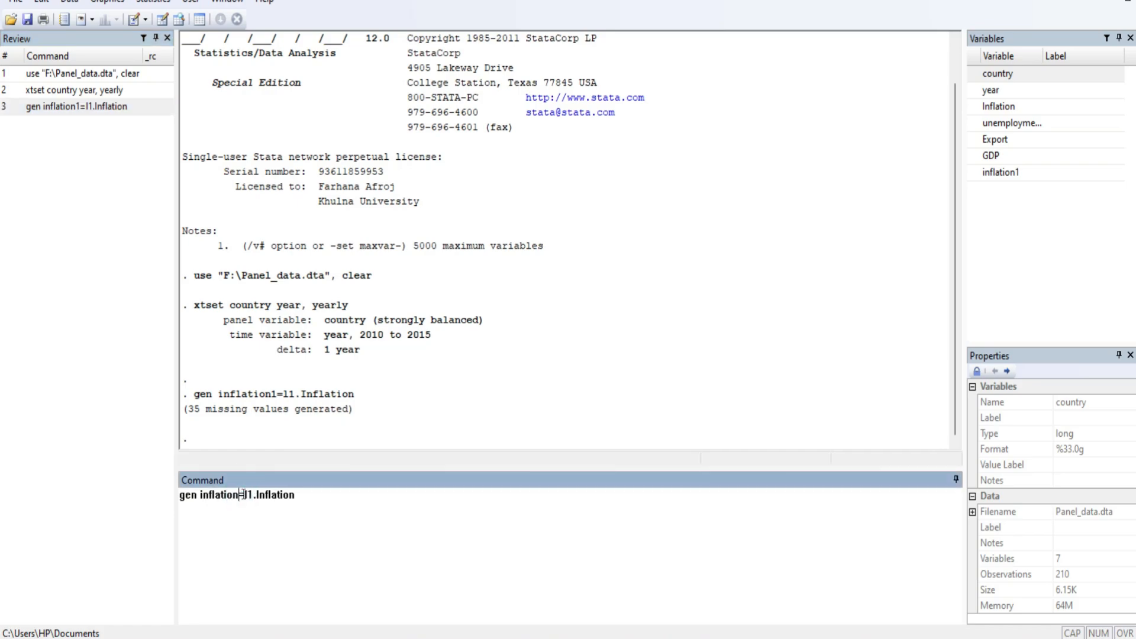
{"action": "key", "text": "BackSpace"}
{"action": "type", "text": "2"}
{"action": "left_click", "coordinate": [259, 527]}
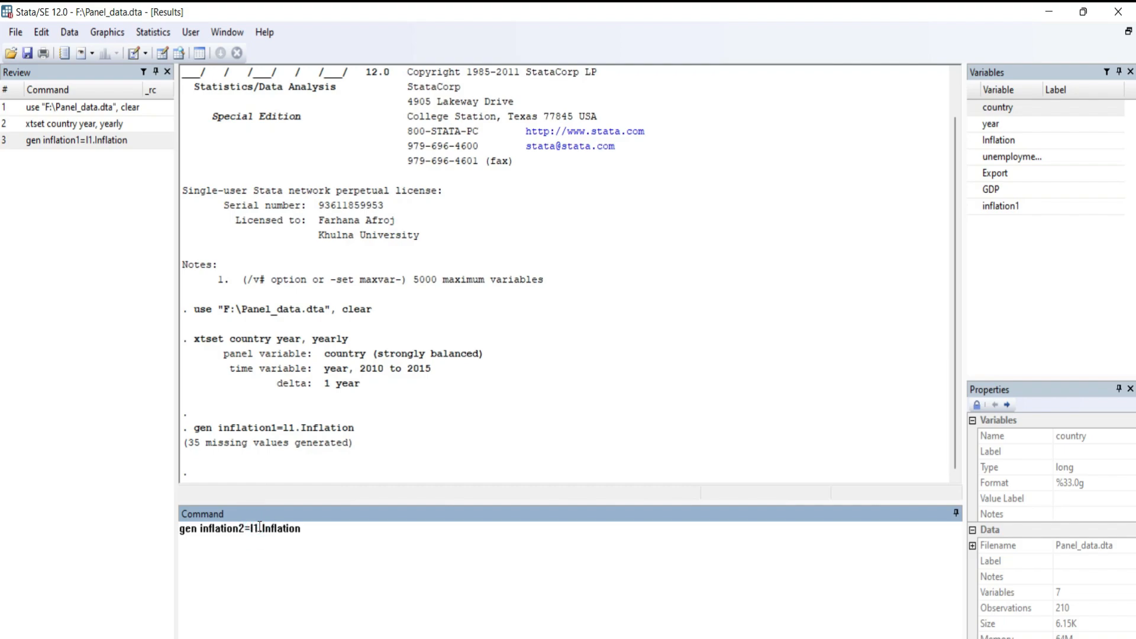
{"action": "key", "text": "BackSpace"}
{"action": "type", "text": "2"}
{"action": "key", "text": "Return"}
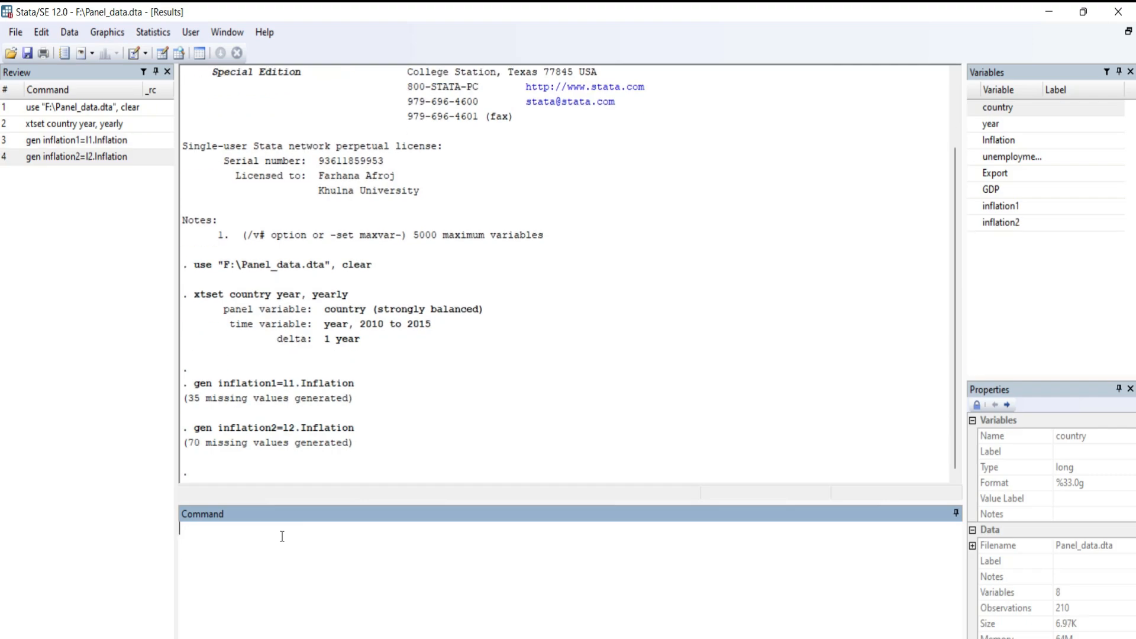
{"action": "left_click", "coordinate": [162, 53]}
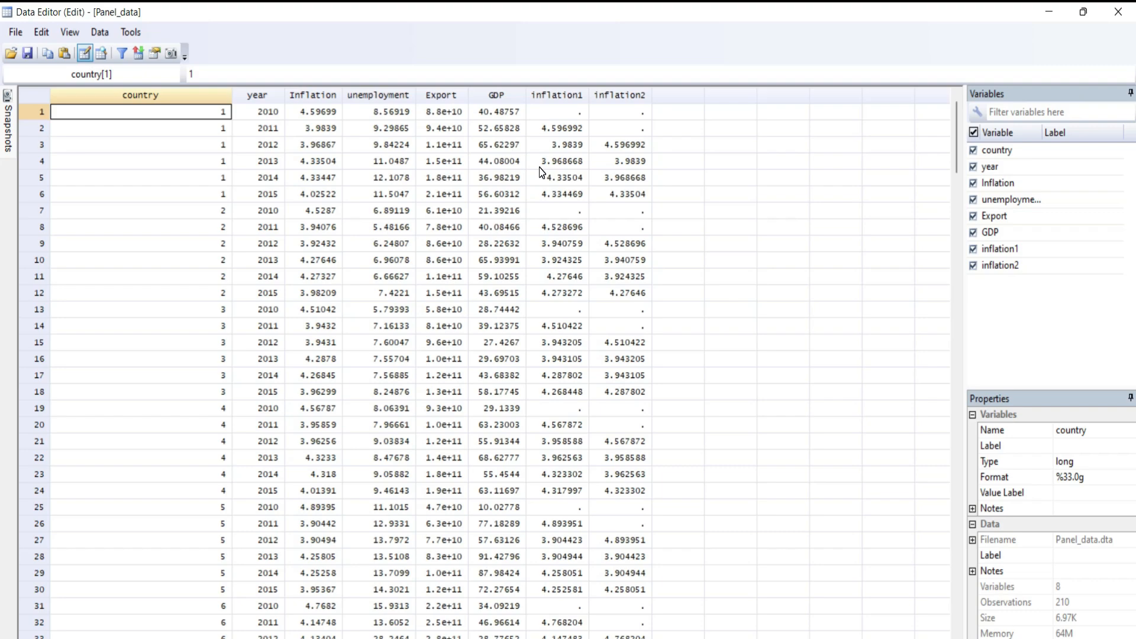
{"action": "left_click", "coordinate": [1118, 11]}
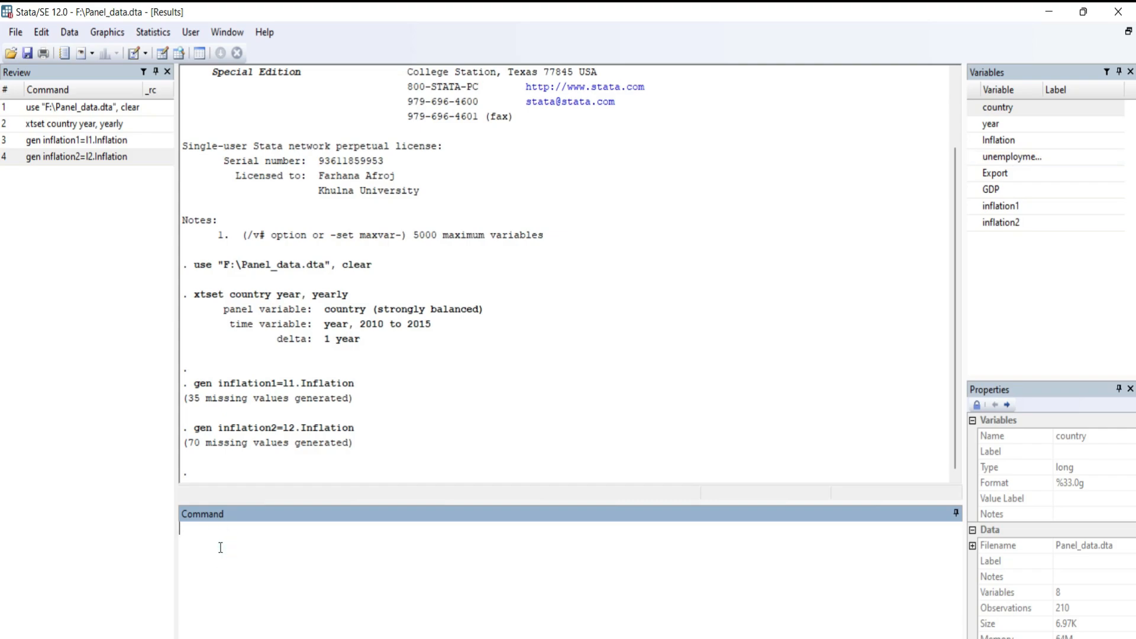
Generate the first difference of unemployment with gen dunemploy=d.unemployment and view the new column in the Data Editor.
{"action": "type", "text": "gen dunemploy"}
{"action": "left_click_drag", "start_coordinate": [253, 533], "coordinate": [200, 535]}
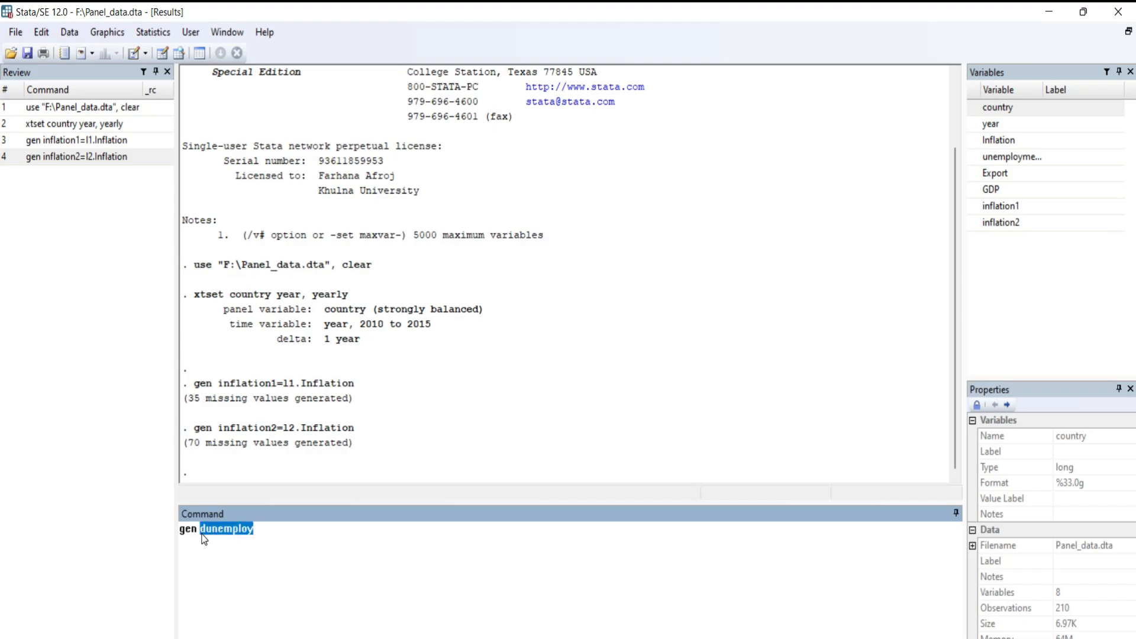
{"action": "left_click", "coordinate": [262, 530]}
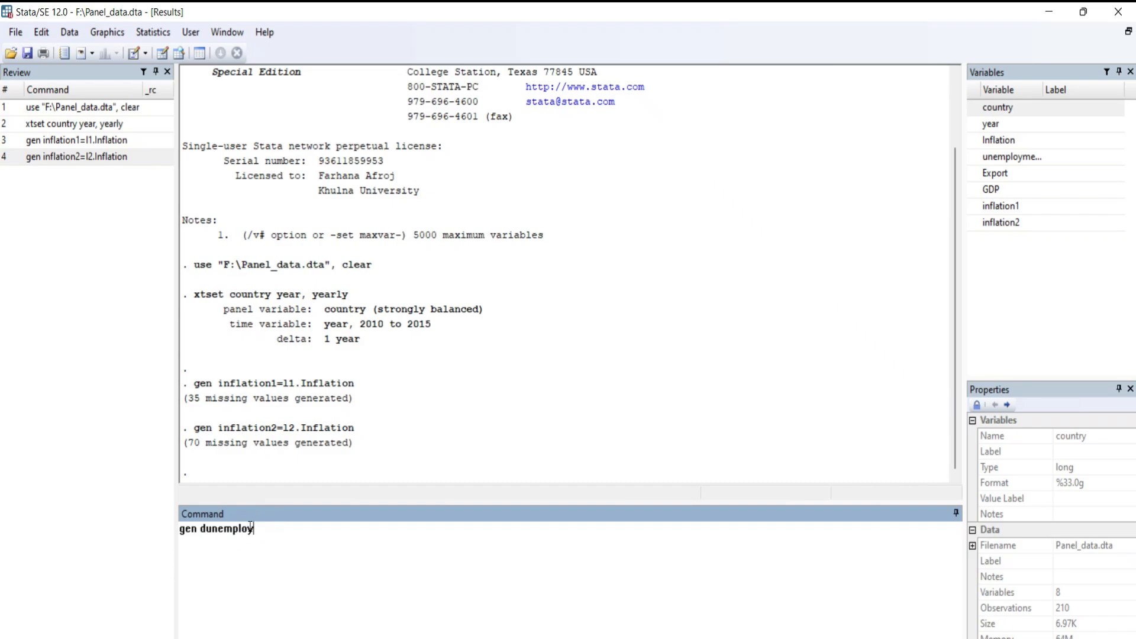
{"action": "type", "text": "=d."}
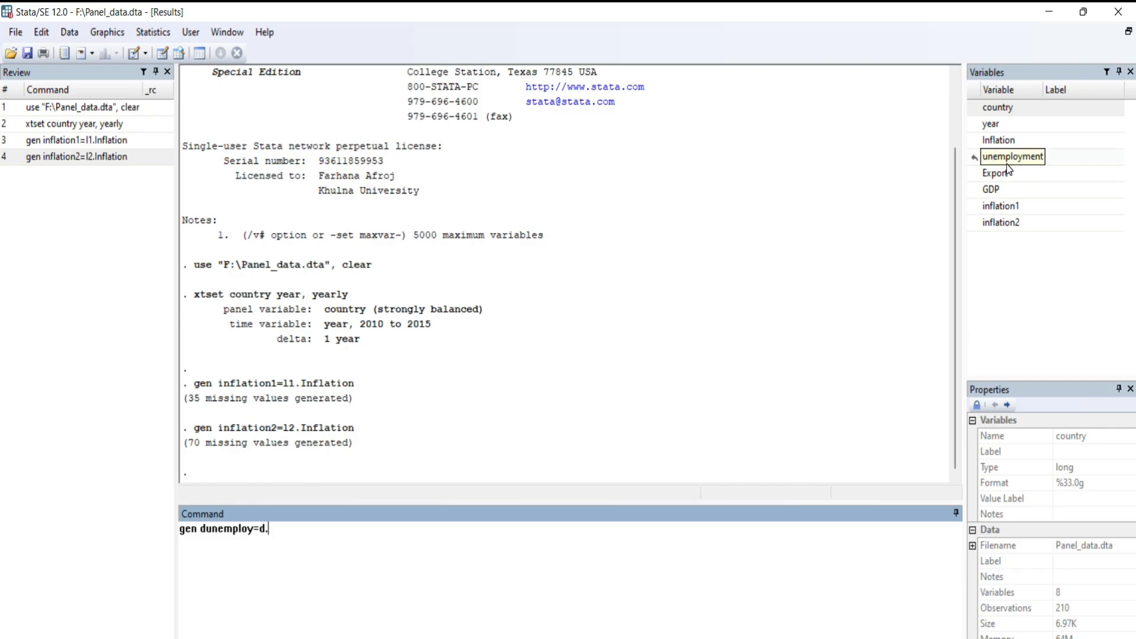
{"action": "type", "text": "unemploy"}
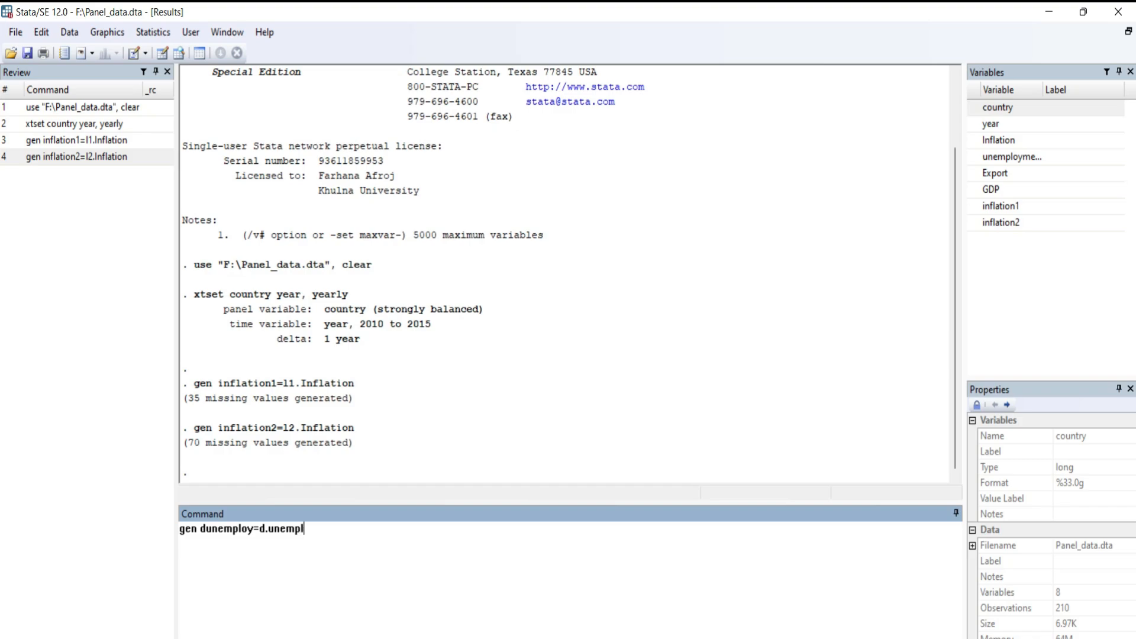
{"action": "type", "text": "ment"}
{"action": "key", "text": "Return"}
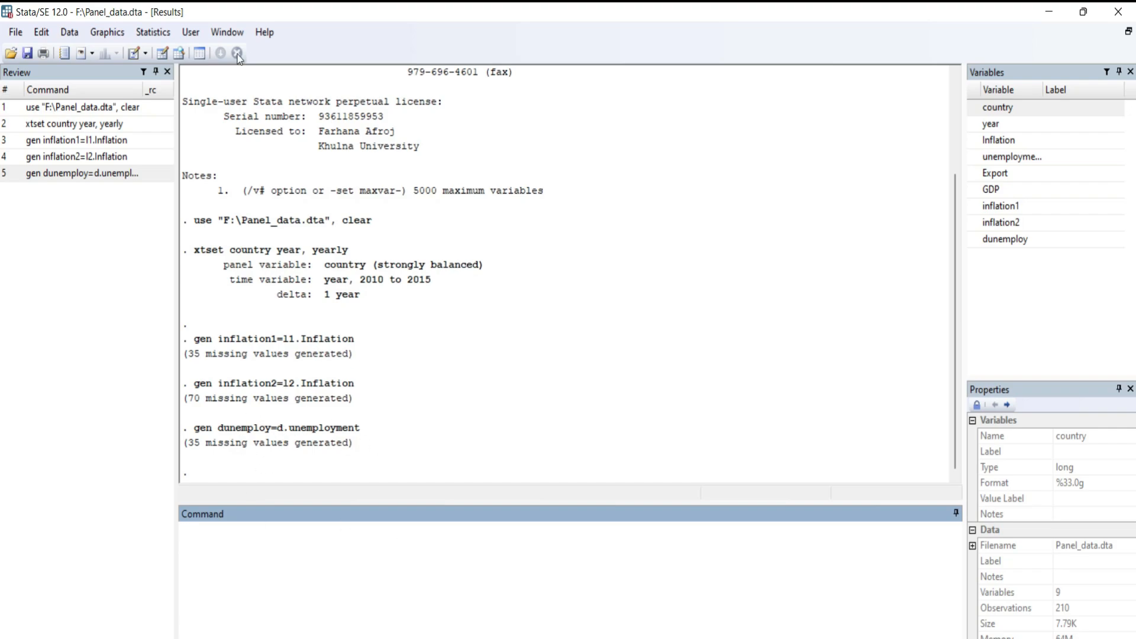
{"action": "left_click", "coordinate": [162, 53]}
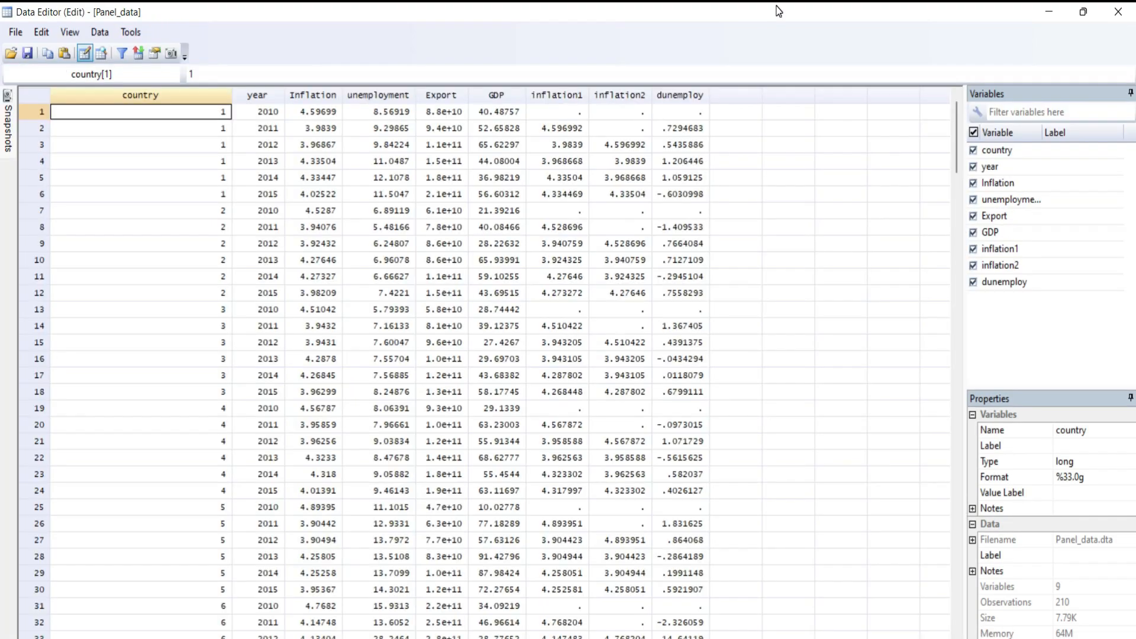